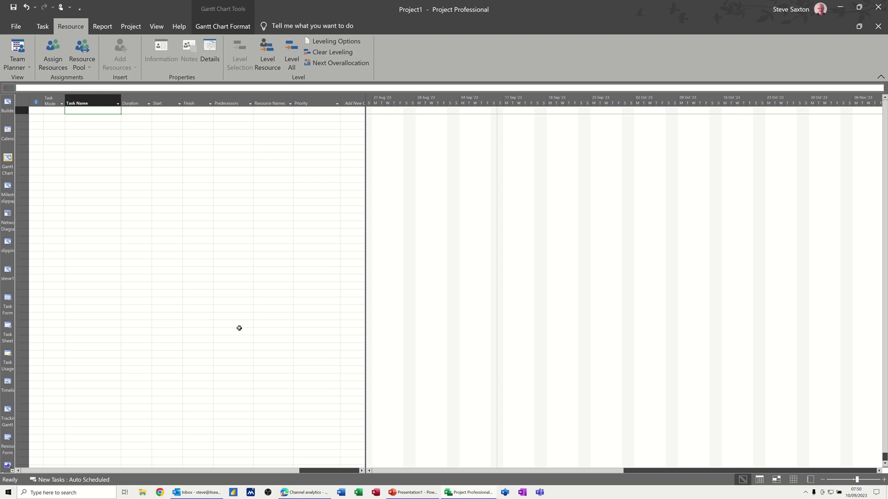
Enter Task A, Task B and Task C as three new tasks
text(Task)
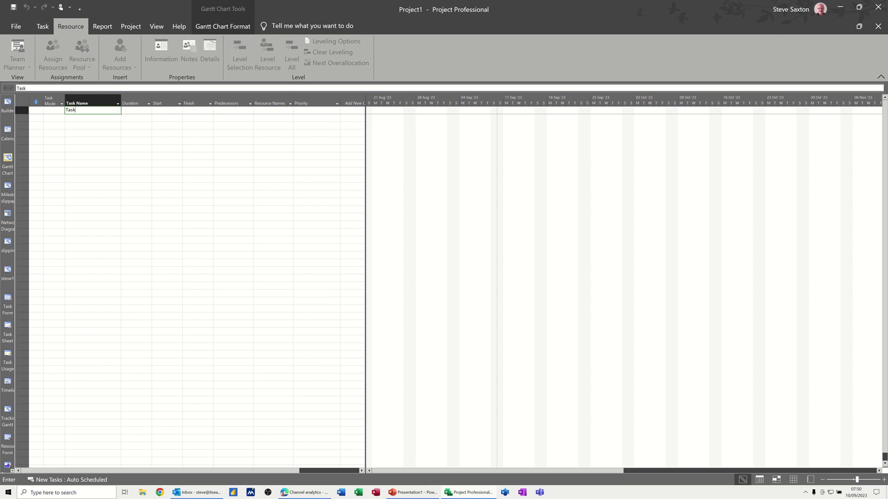
text( A)
key(Return)
text(Tas)
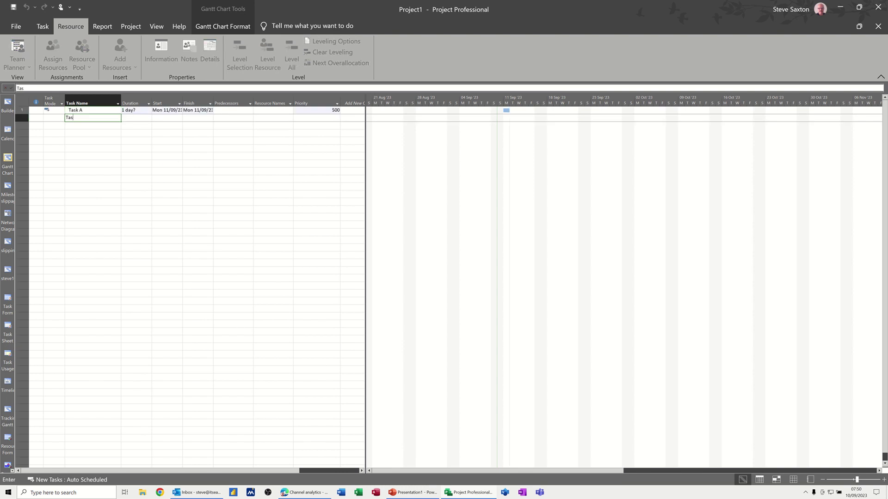
text(k B)
key(Return)
text(Ta)
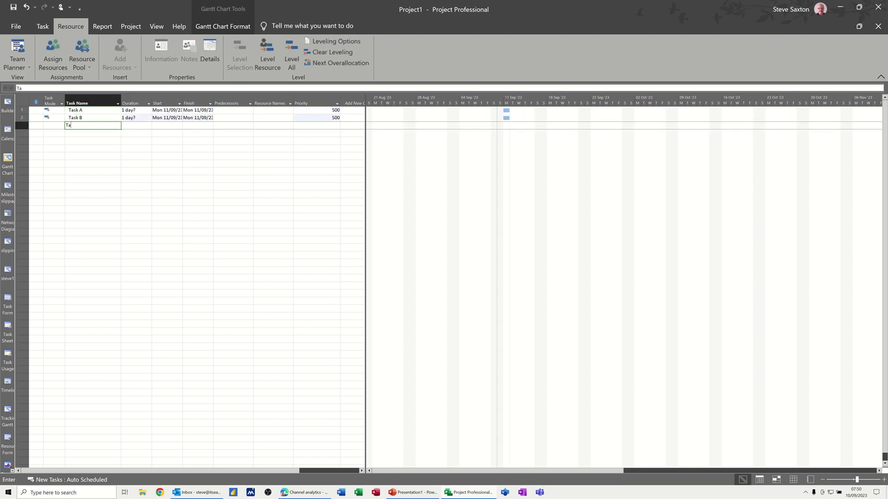
text(sk C)
key(Return)
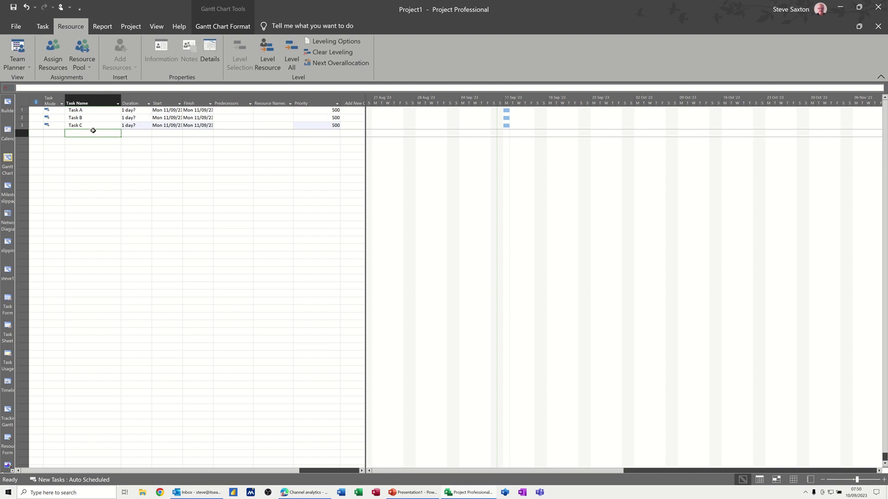
Give each of the three tasks a firm duration of 1 day
click(126, 111)
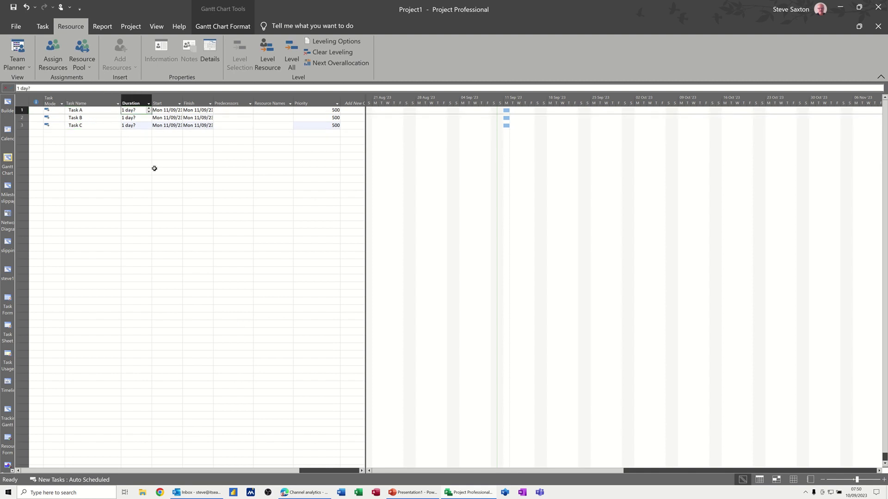
text(1)
key(Return)
text(1)
key(Return)
text(1)
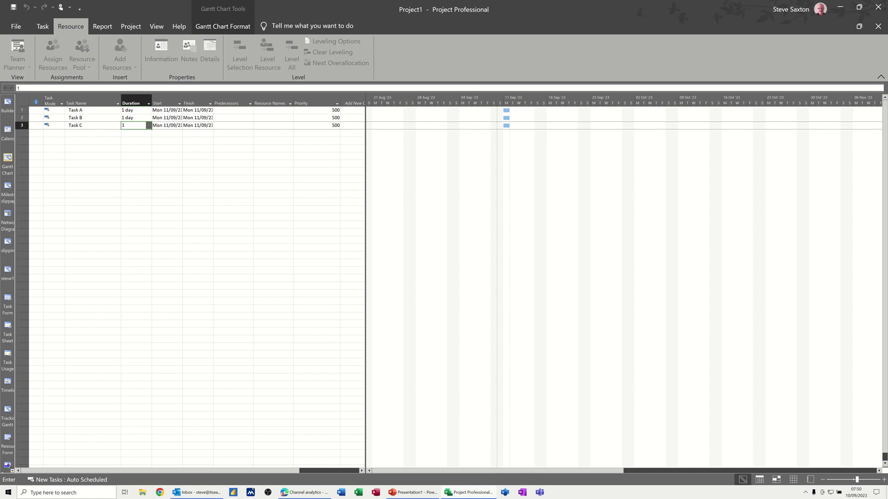
key(Return)
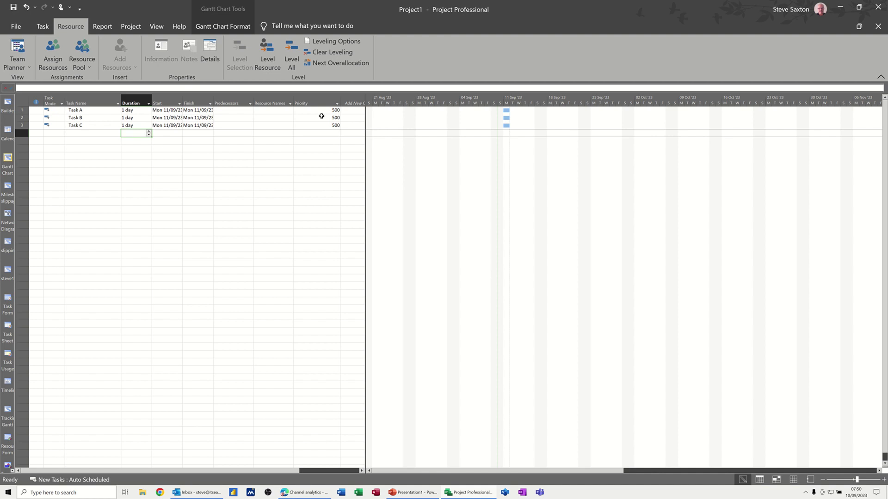
double_click(93, 115)
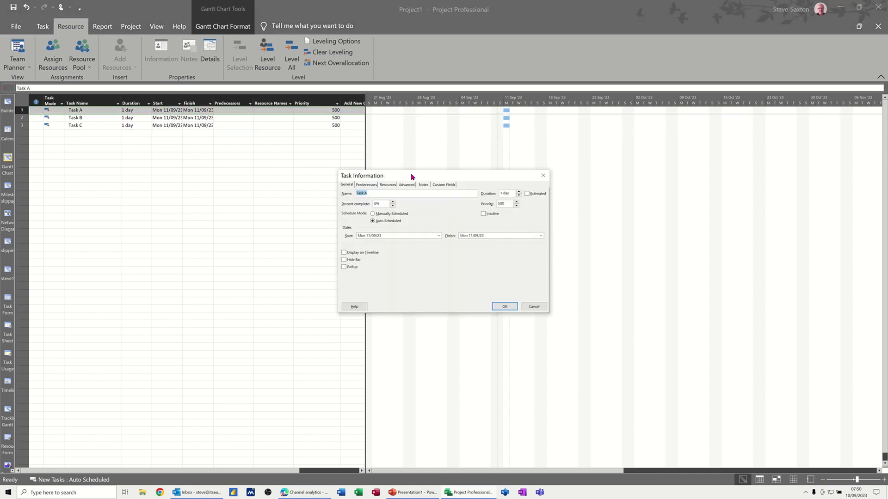
drag(418, 175, 144, 149)
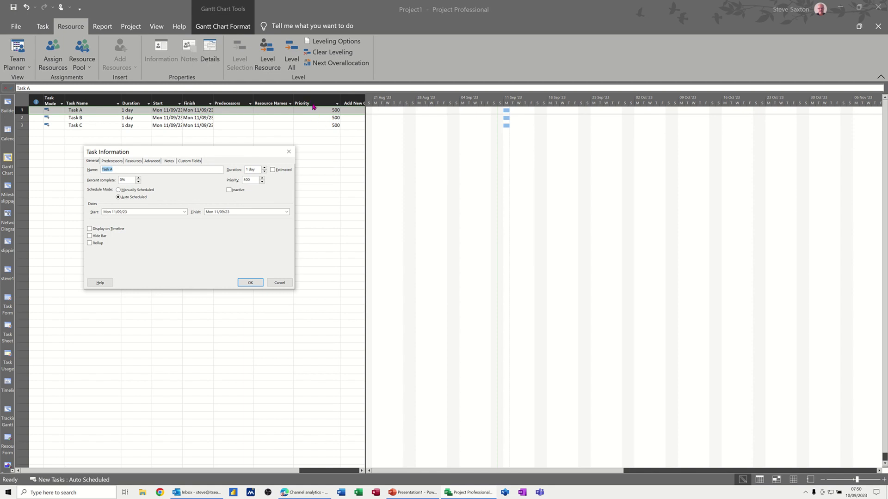
click(250, 283)
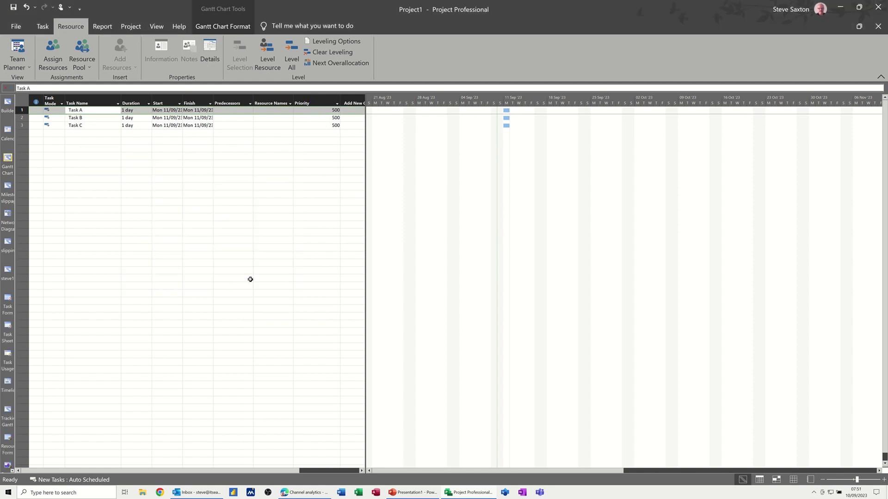
click(129, 28)
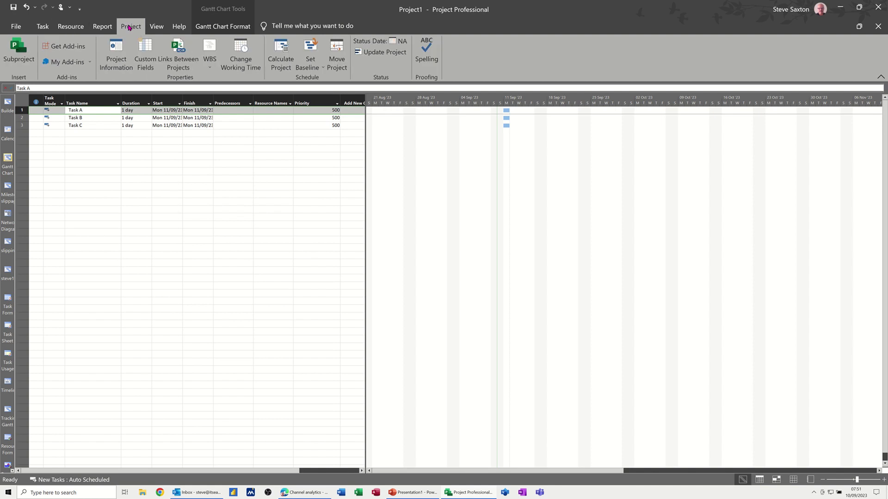
click(119, 56)
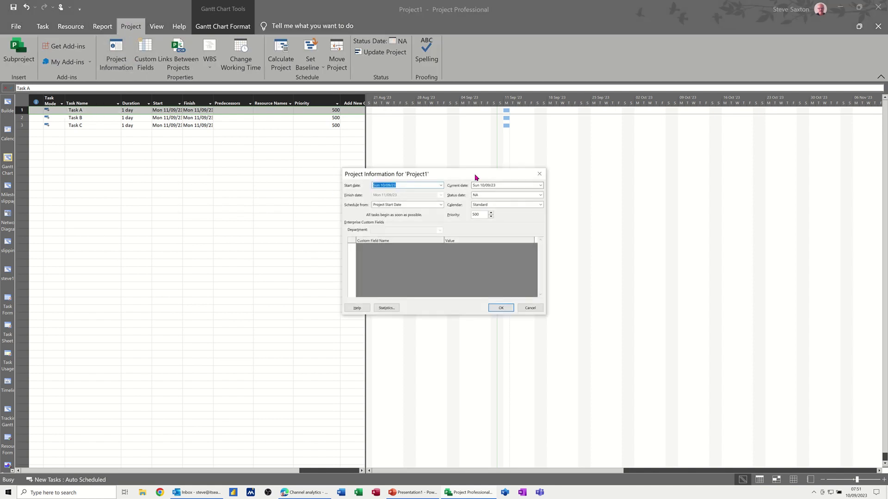
drag(467, 173, 247, 144)
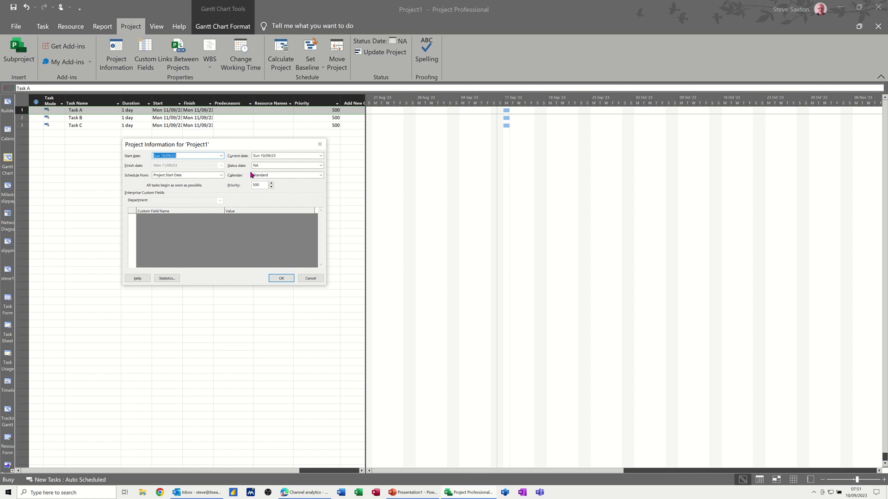
click(281, 278)
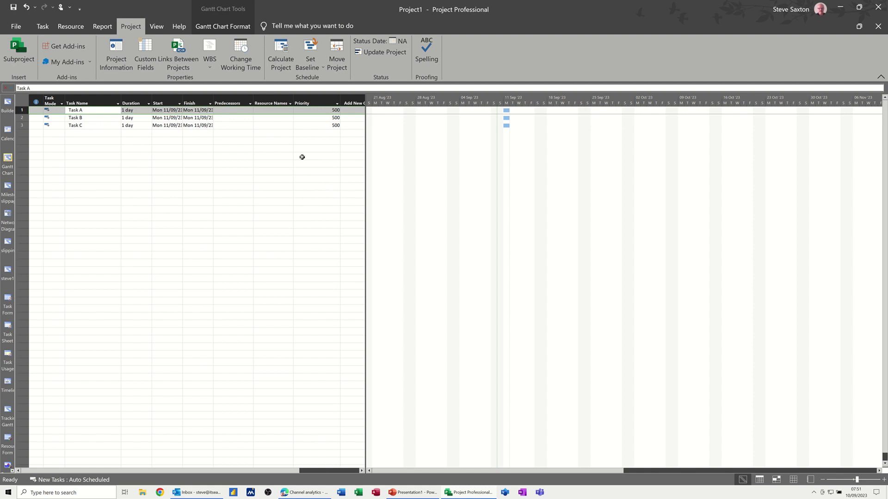
Set Task B's priority to 600
click(323, 118)
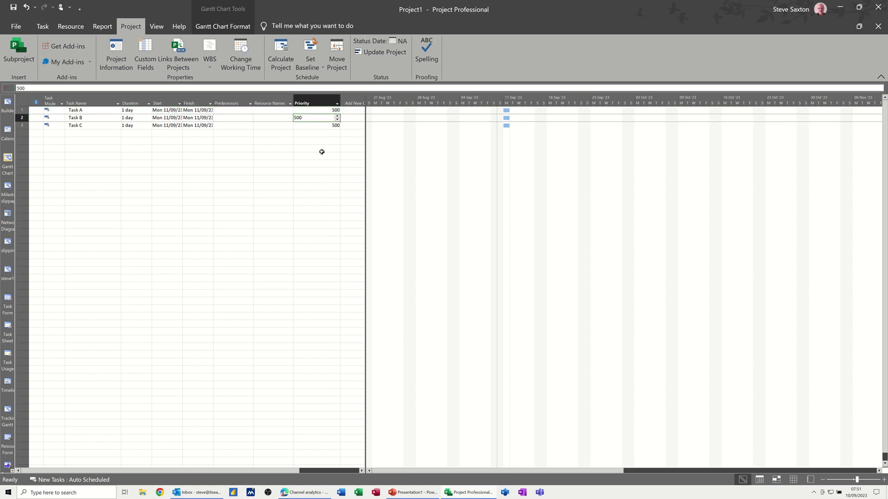
text(6)
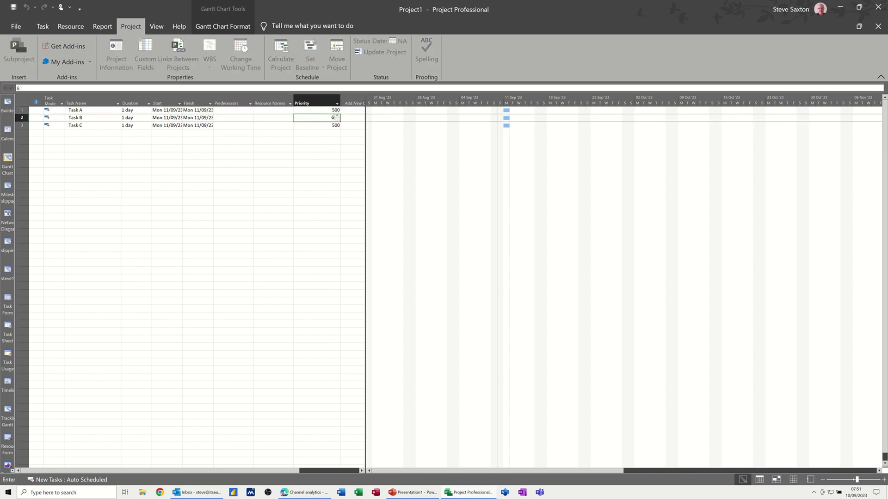
text(00)
click(312, 157)
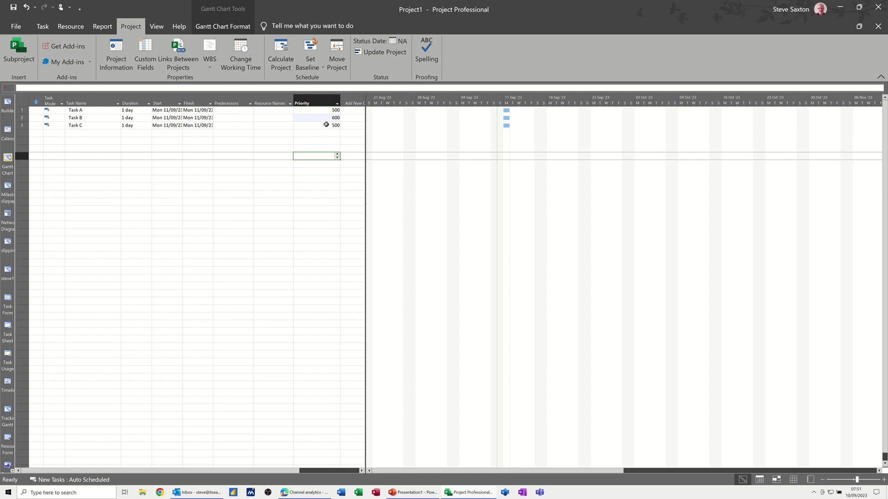
Sort by Priority, Largest to Smallest, then undo to restore the original ID order
click(337, 105)
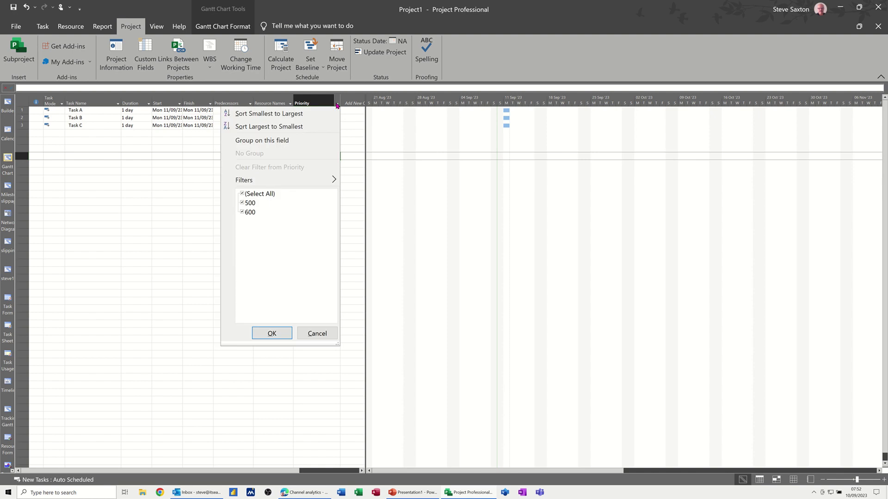
click(287, 126)
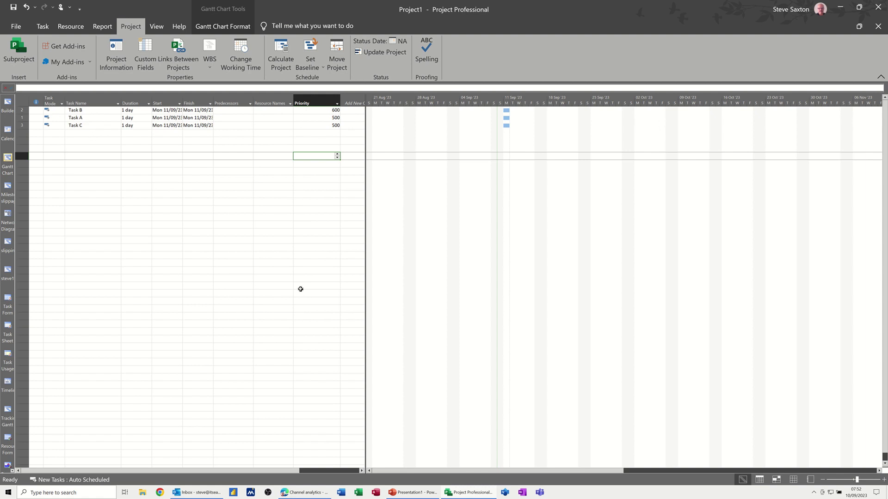
key(ctrl+z)
Assign Bob to Task A and check him on the Resource Sheet
click(270, 111)
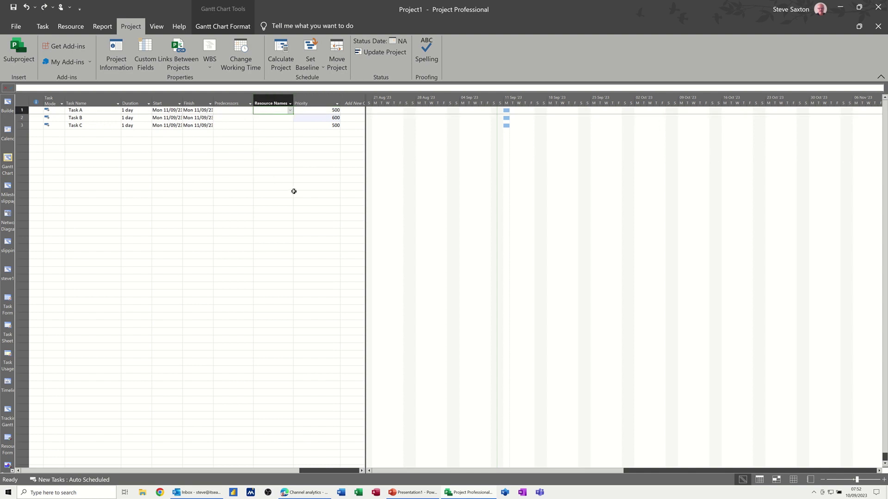
text(Bob)
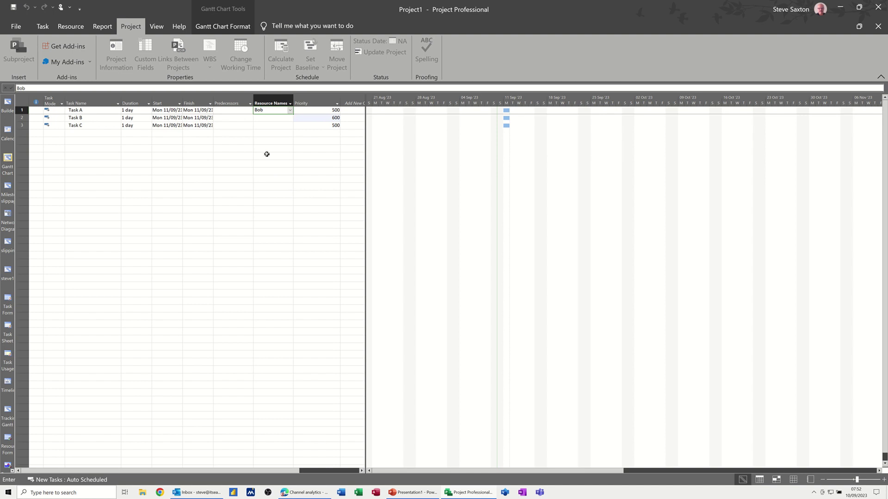
click(267, 148)
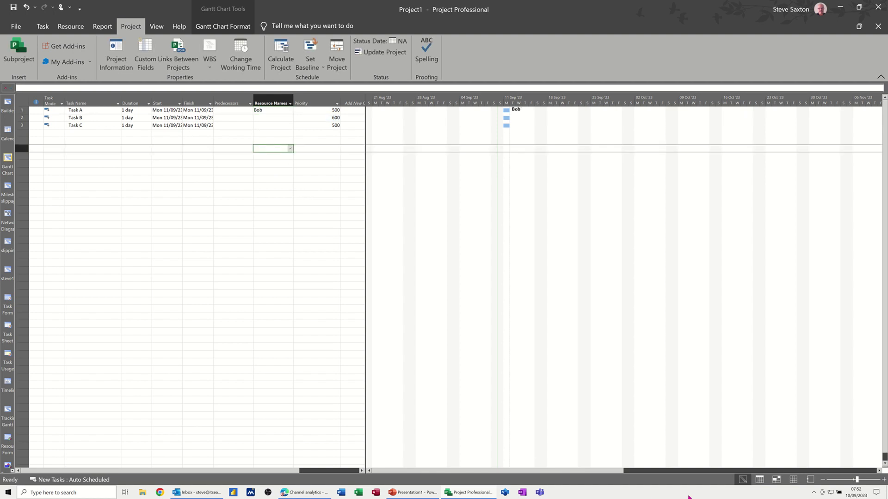
click(793, 479)
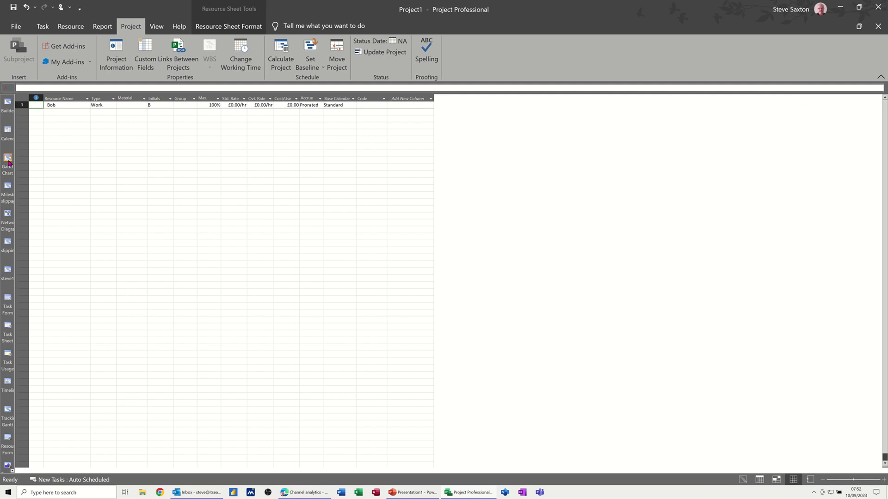
click(8, 159)
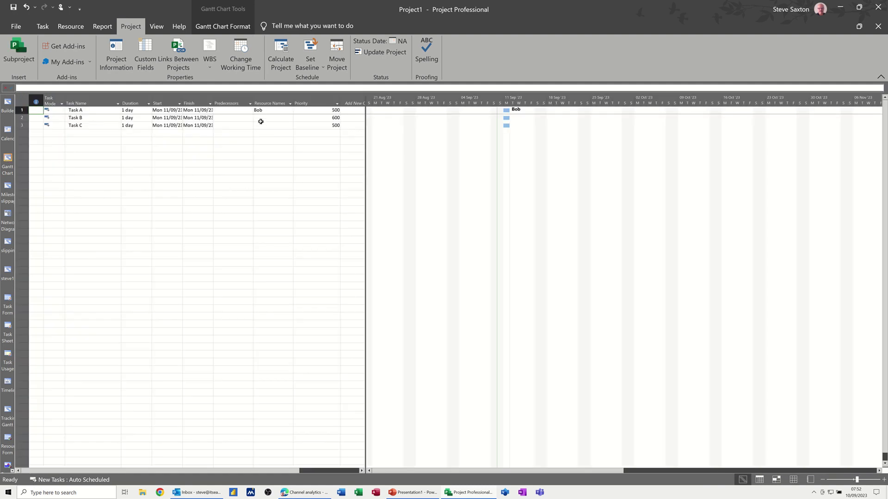
Assign Bob as the resource for Task B and Task C
click(261, 118)
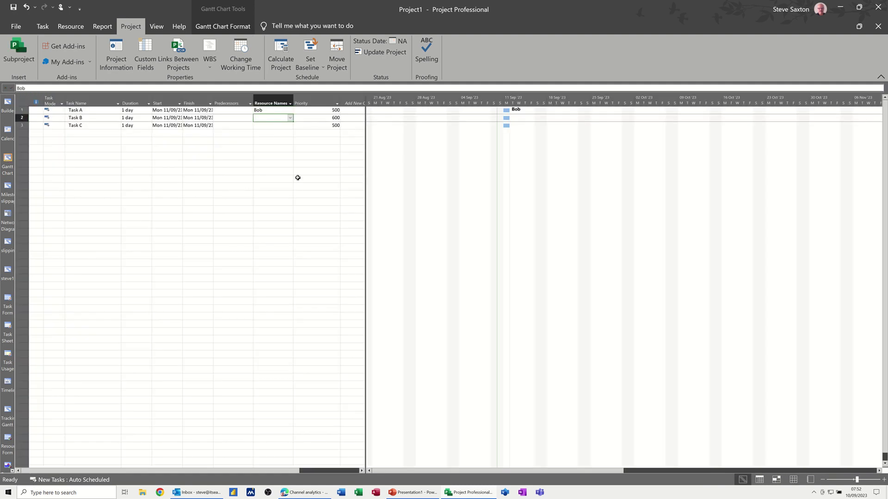
text(Bob)
key(Return)
text(Bo)
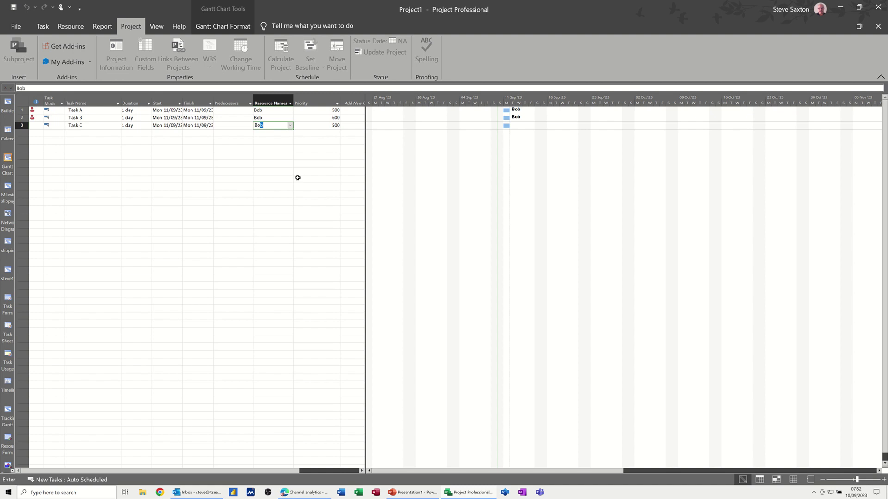
click(238, 140)
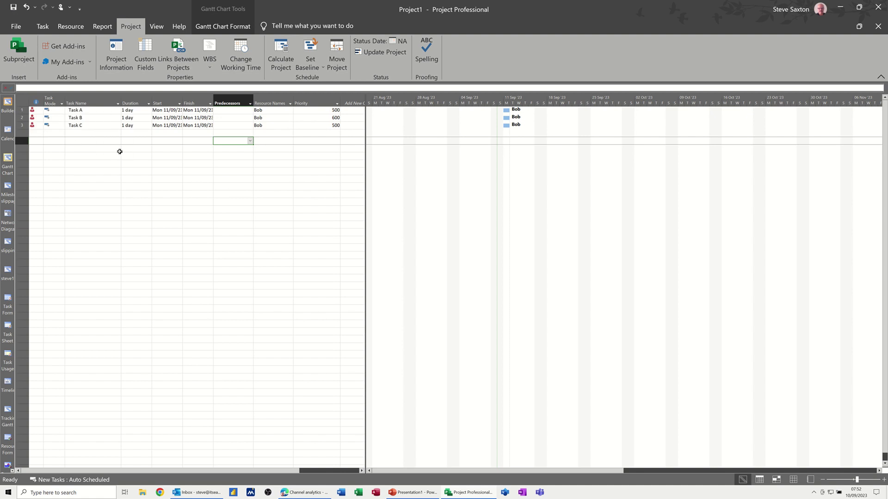
Change Task B's priority to 500, then Level All to resolve Bob's overallocation
click(71, 29)
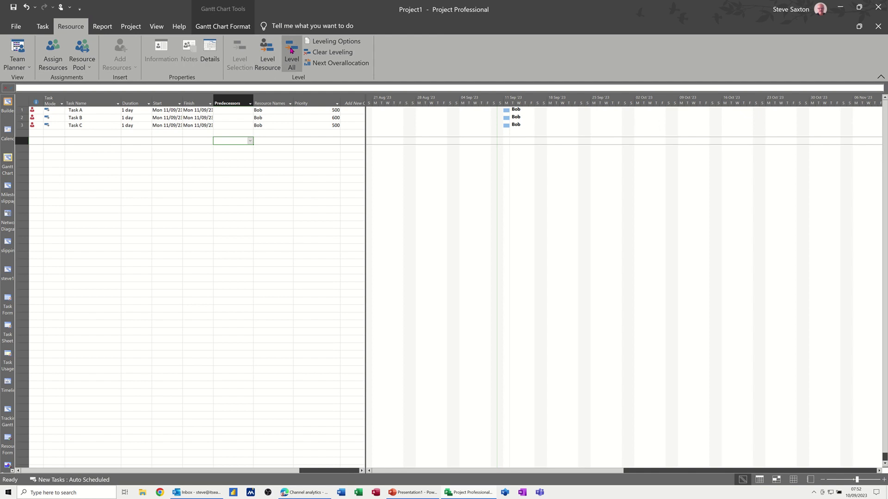
click(247, 180)
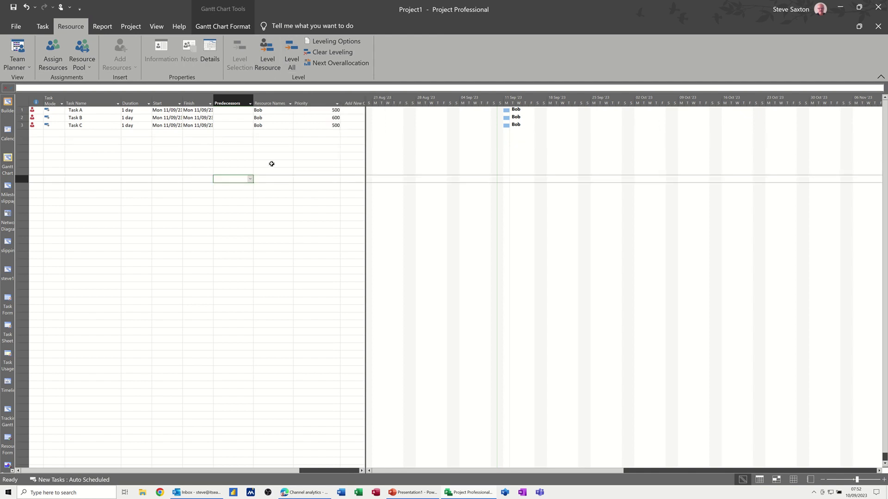
click(314, 117)
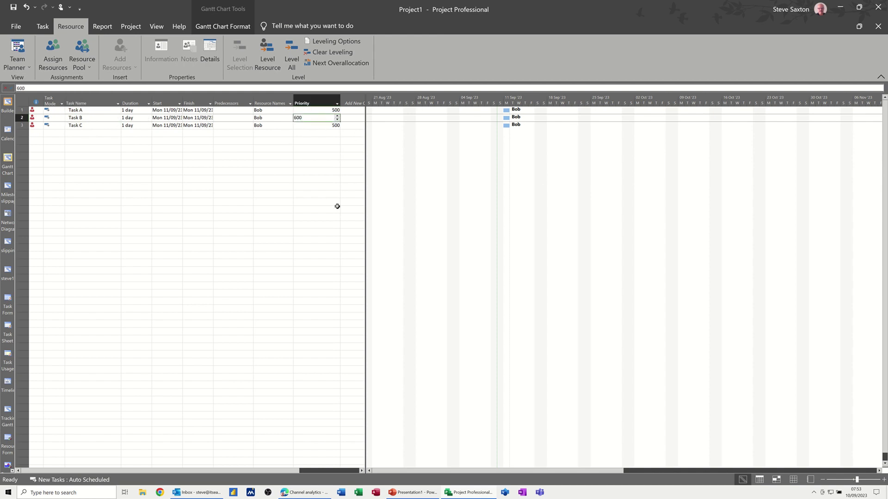
text(5)
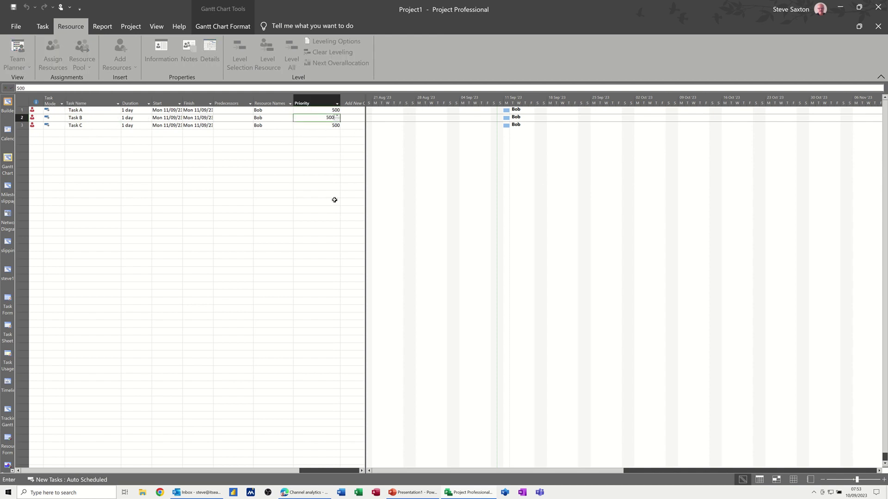
click(258, 143)
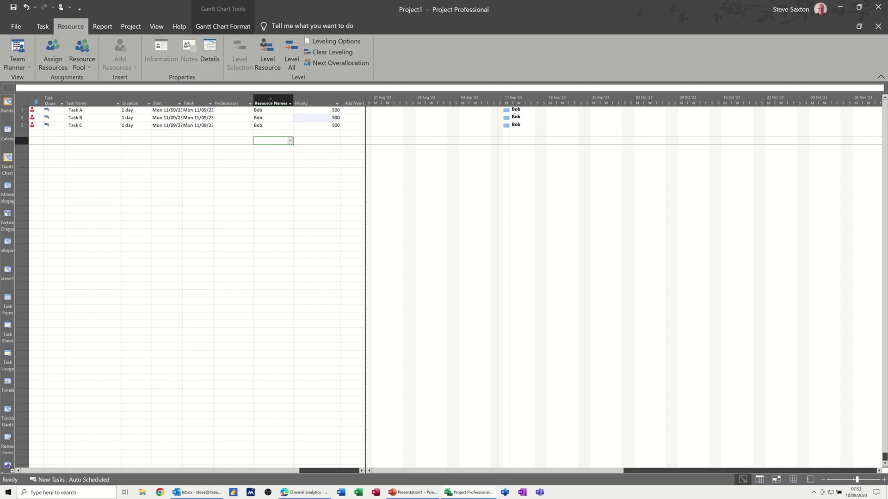
click(291, 54)
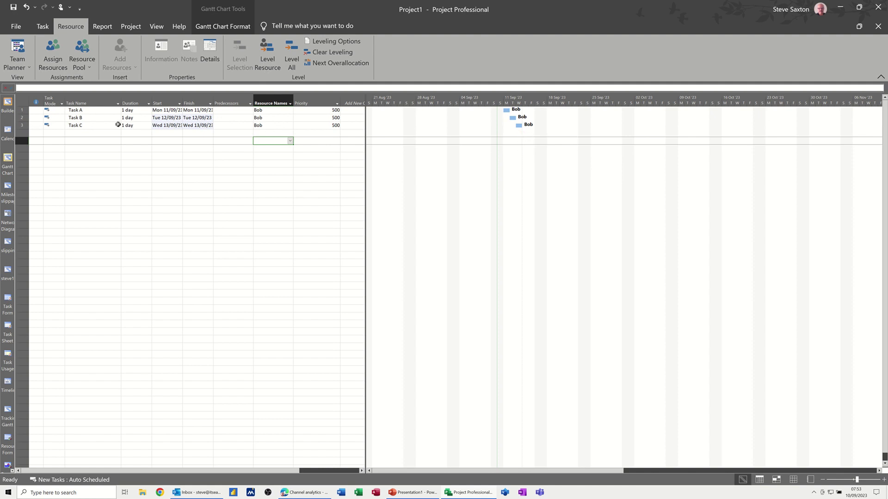
Clear leveling for the entire project, set Task B's priority to 600, and re-level all
click(327, 53)
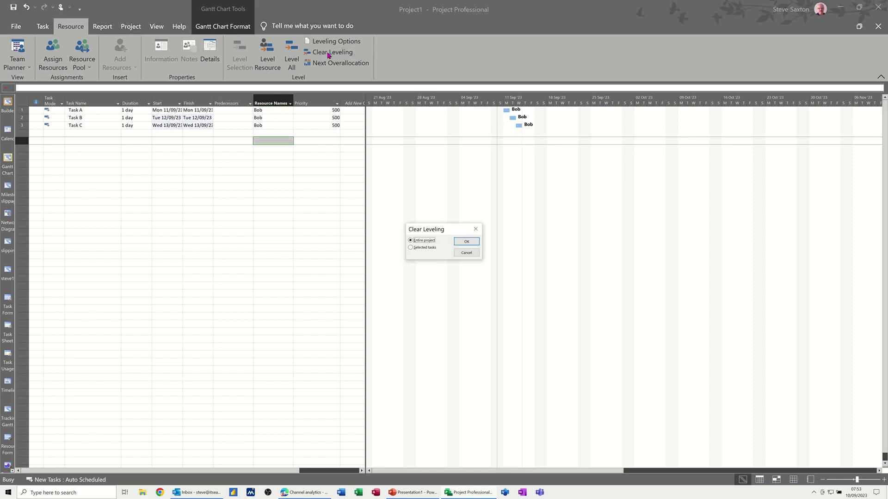
click(466, 241)
click(321, 117)
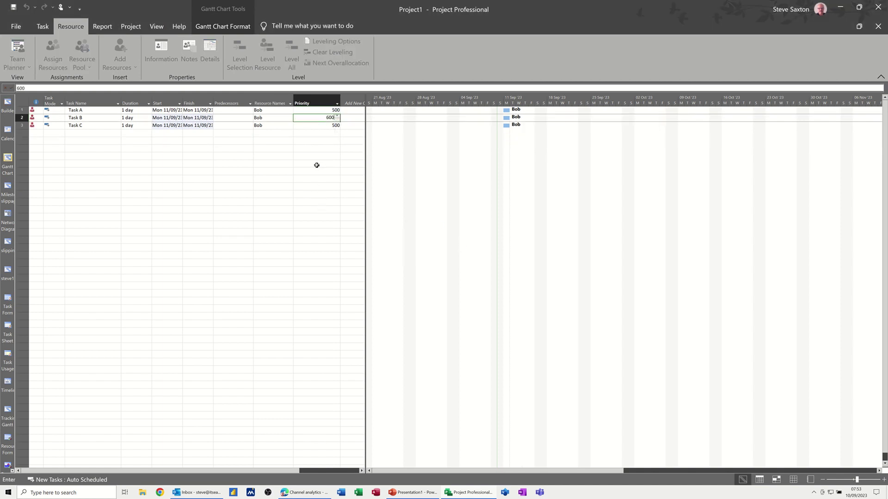
text(600)
click(312, 150)
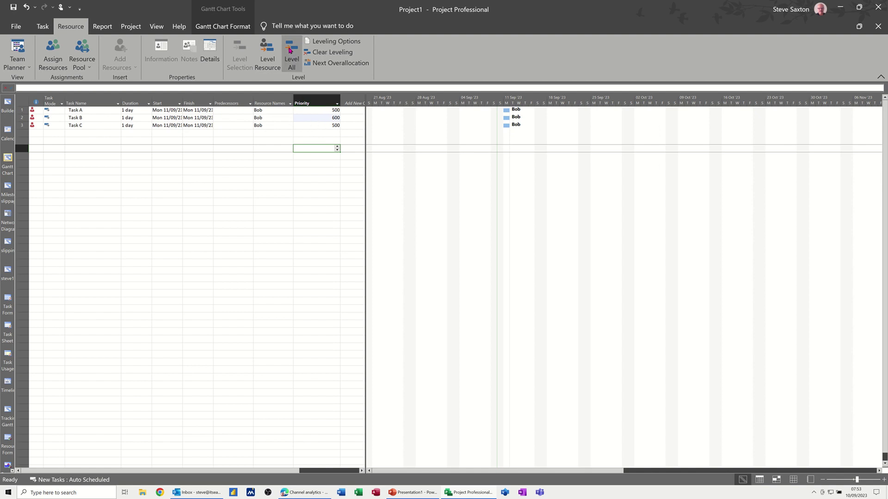
click(290, 50)
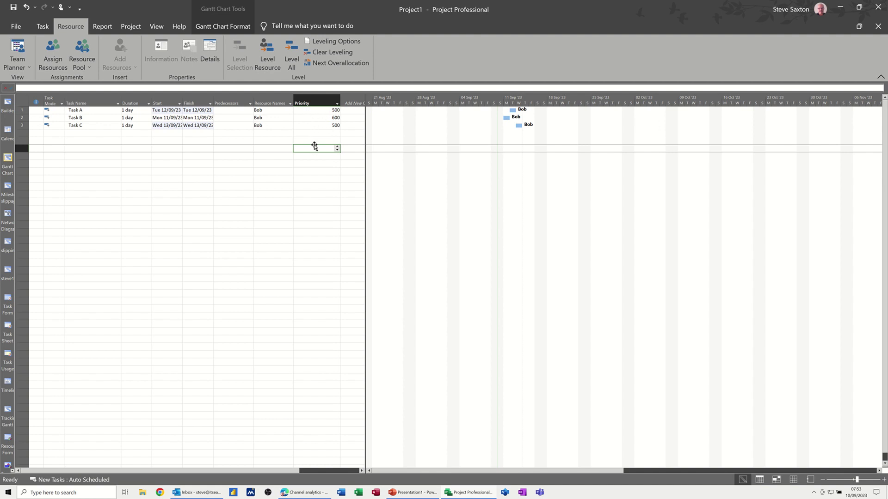
In Leveling Options, set the leveling order to Standard and confirm with OK
click(331, 42)
drag(397, 176, 282, 125)
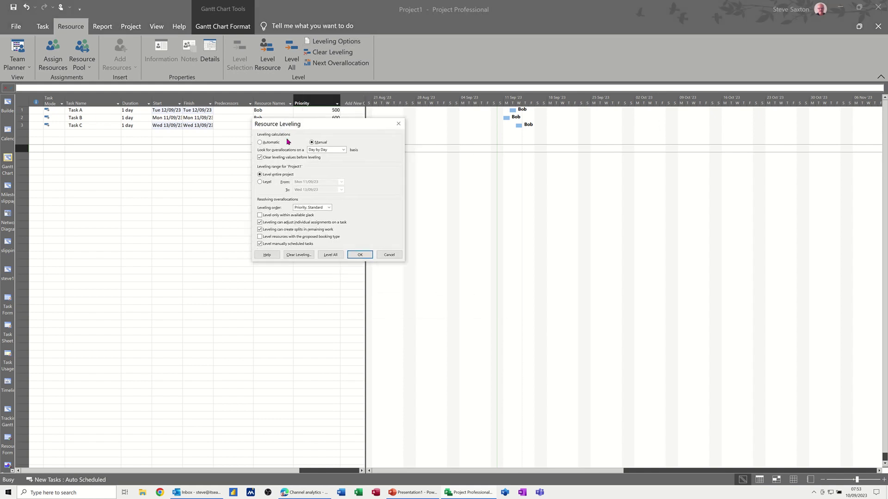
click(329, 209)
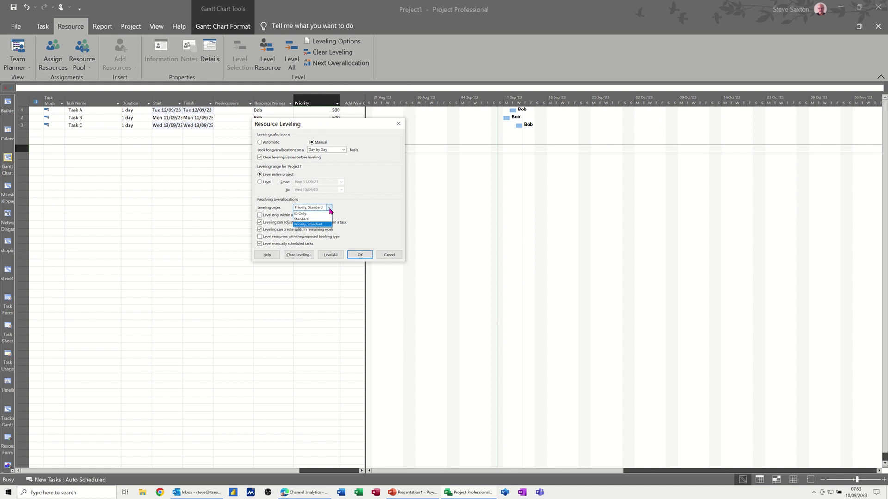
click(306, 219)
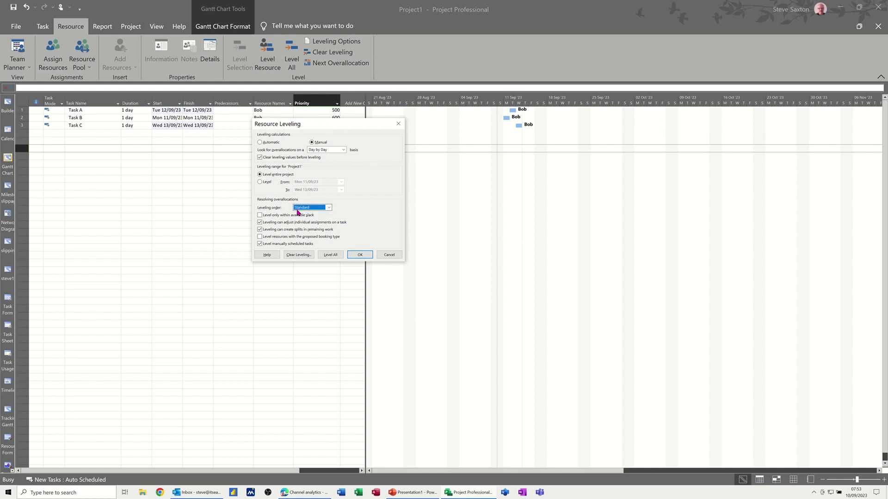
click(328, 209)
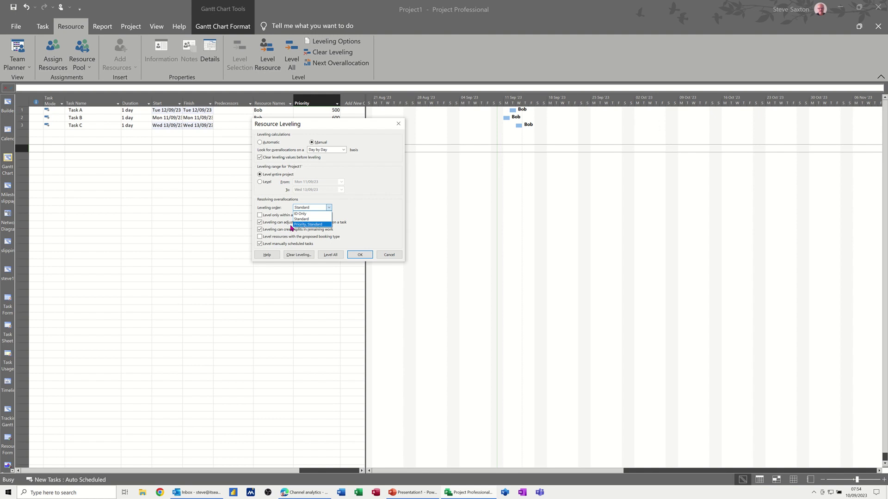
click(300, 219)
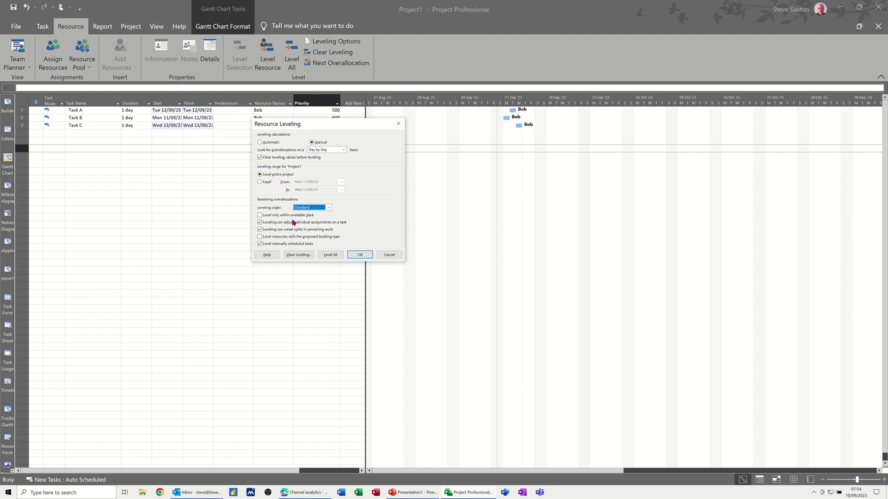
click(365, 255)
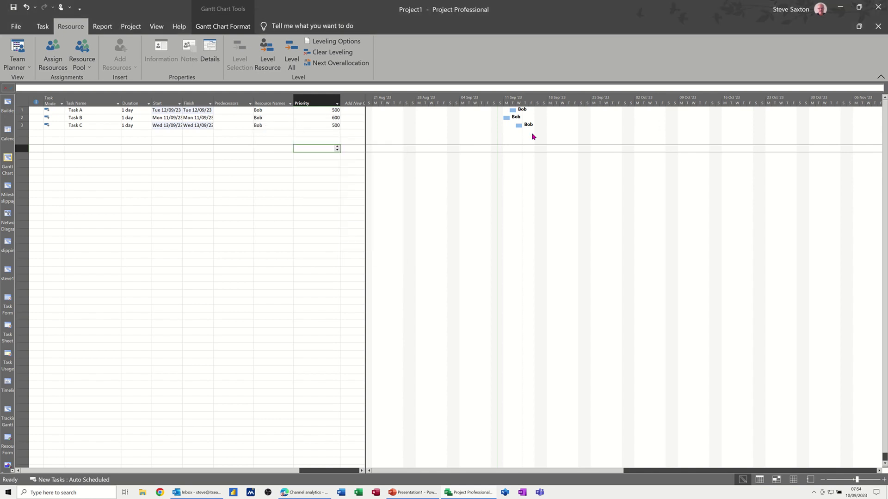